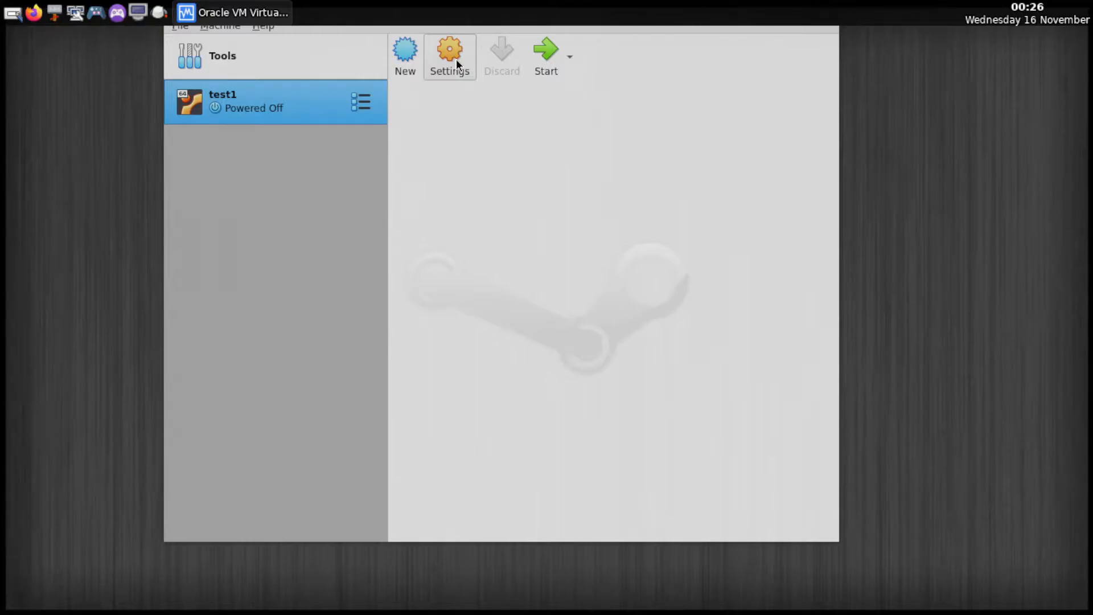
Review the USB controller and device filters in the test1 virtual machine's settings and accept them.
click(456, 60)
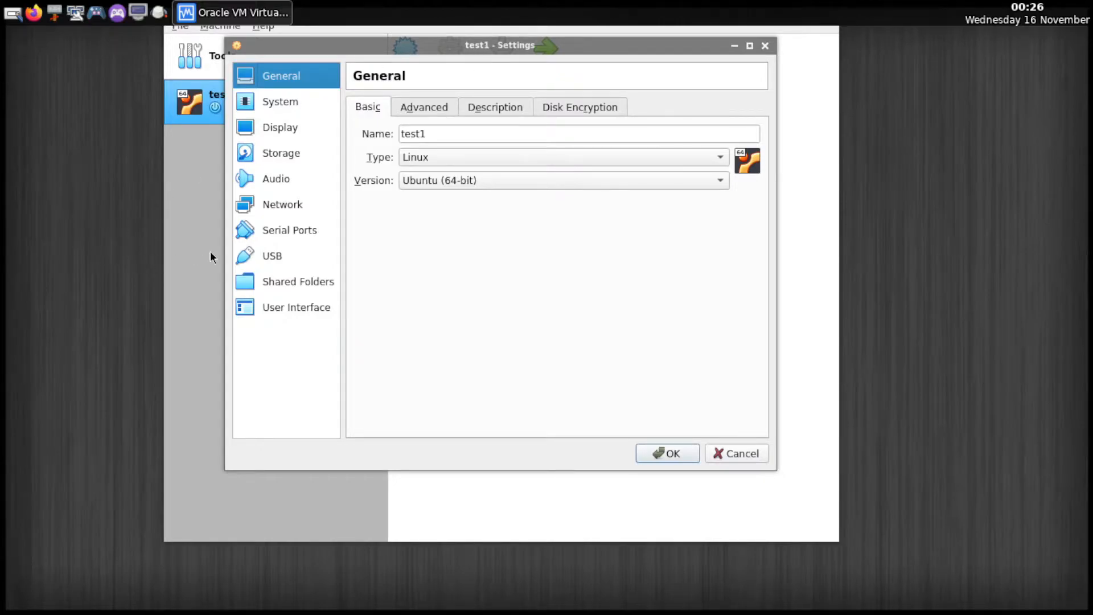
click(279, 258)
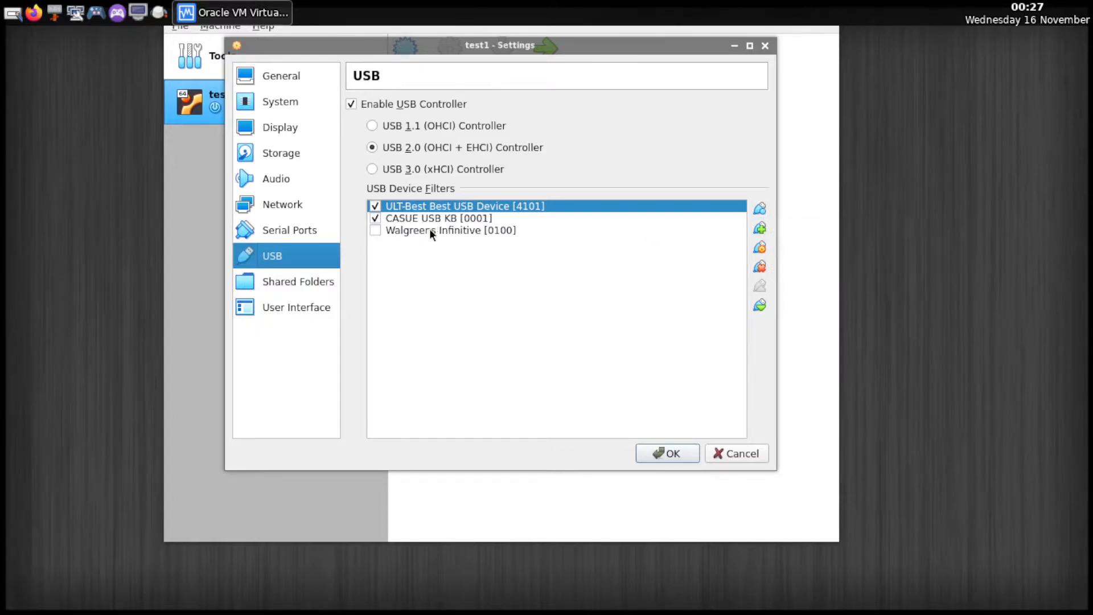
mouse_move(430, 230)
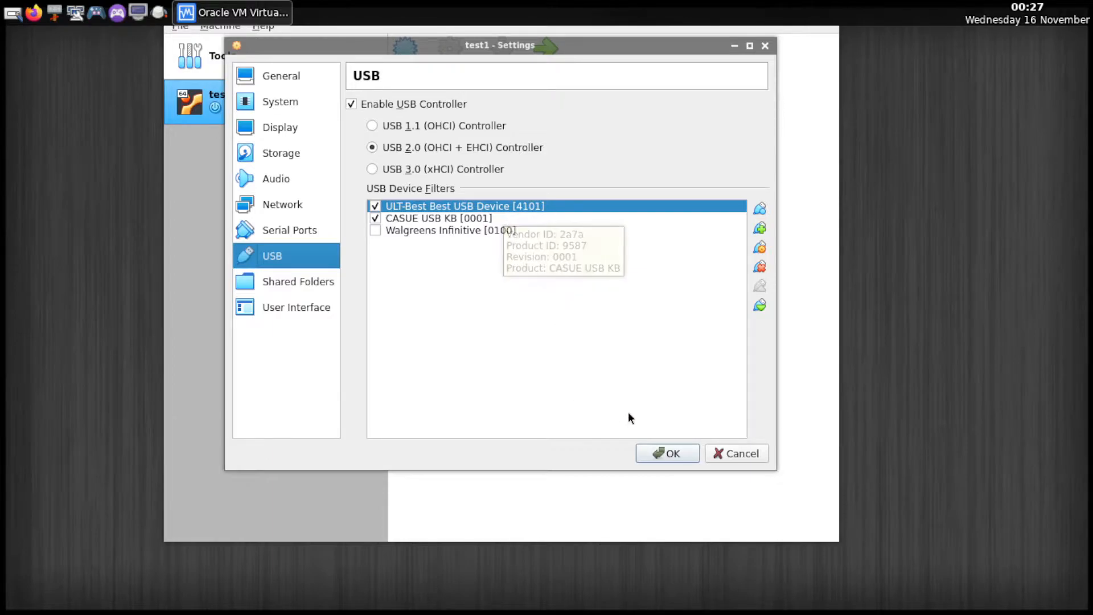
click(675, 456)
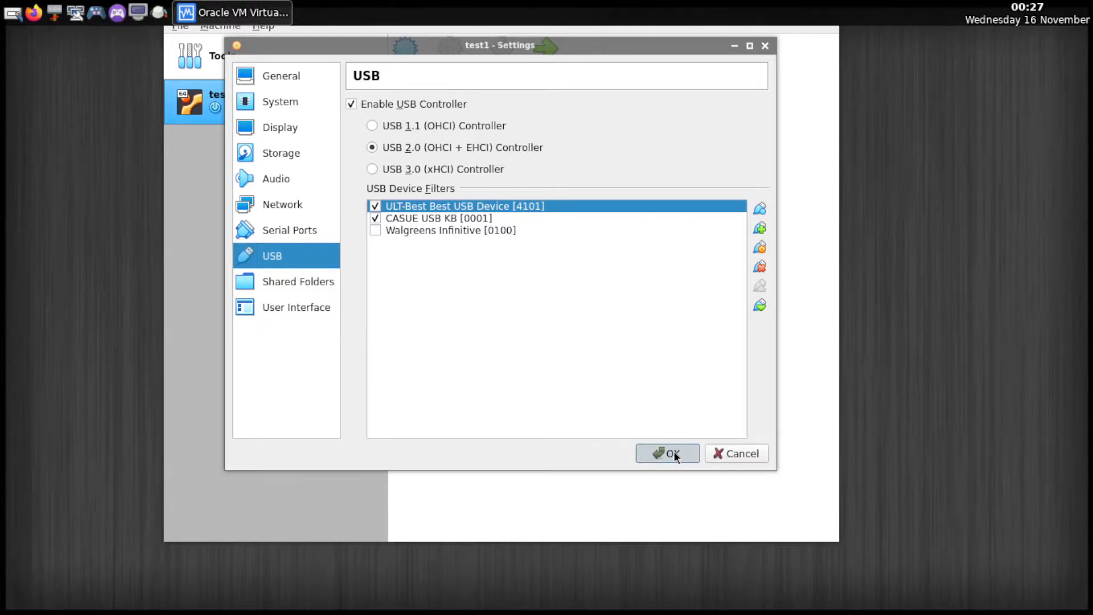
click(673, 453)
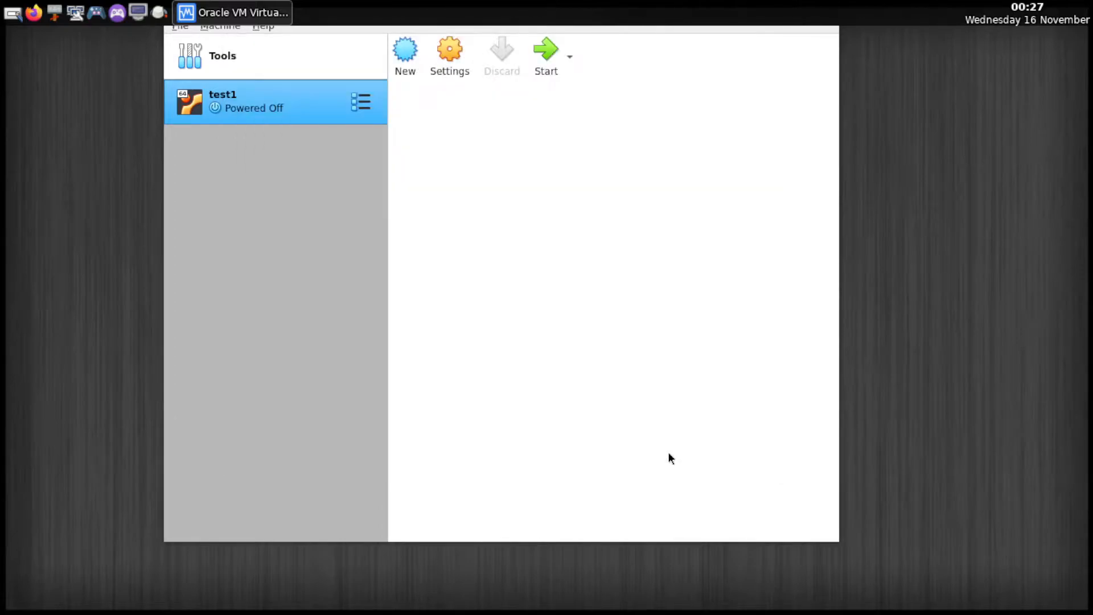
Start the test1 virtual machine and accept the switch to full-screen mode.
click(545, 53)
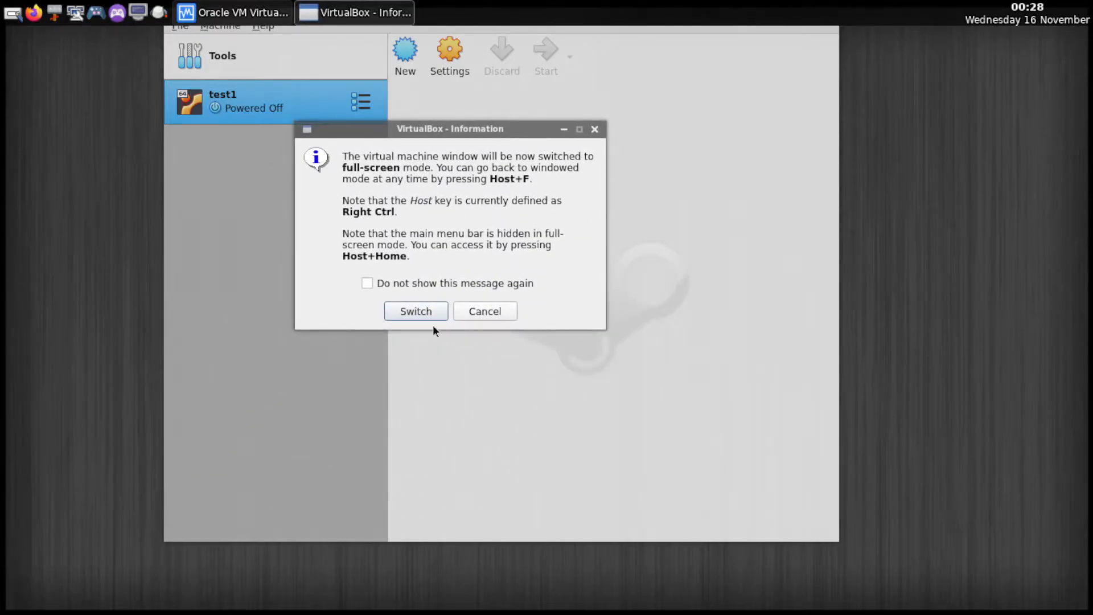
click(423, 308)
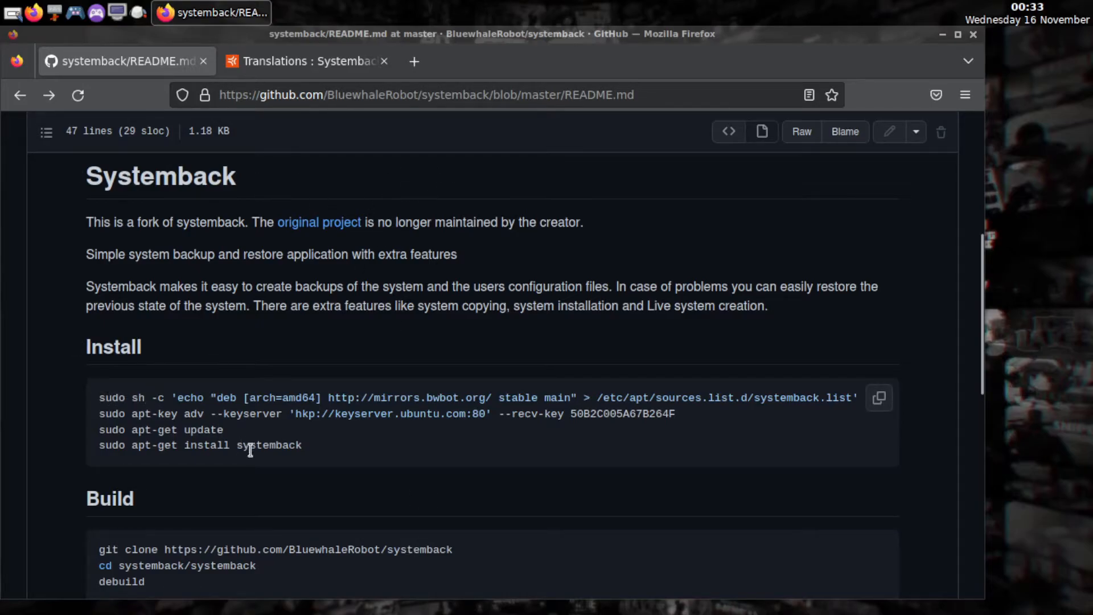
Examine the install commands, build commands and changelog in the Systemback README, and minimize the browser window.
scroll(318, 439, down, 3)
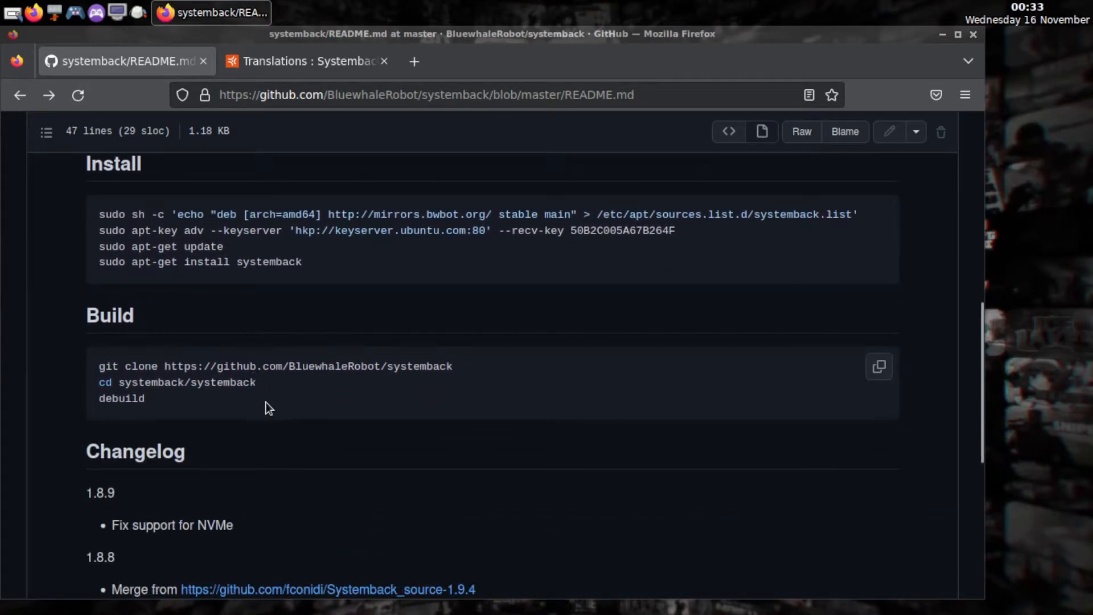
scroll(265, 402, down, 3)
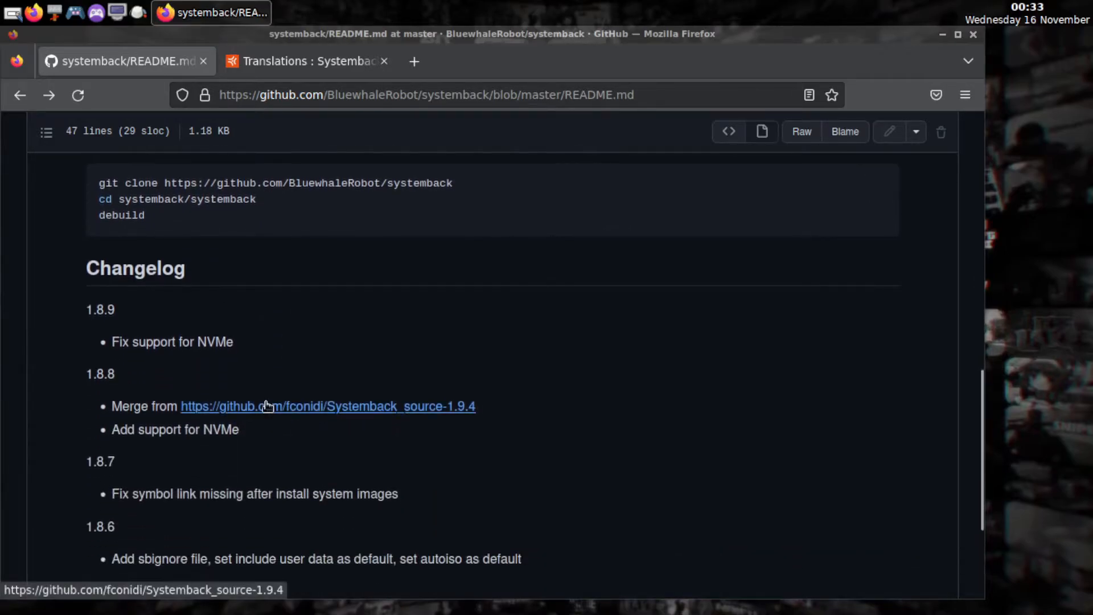
scroll(266, 406, down, 4)
scroll(266, 402, up, 2)
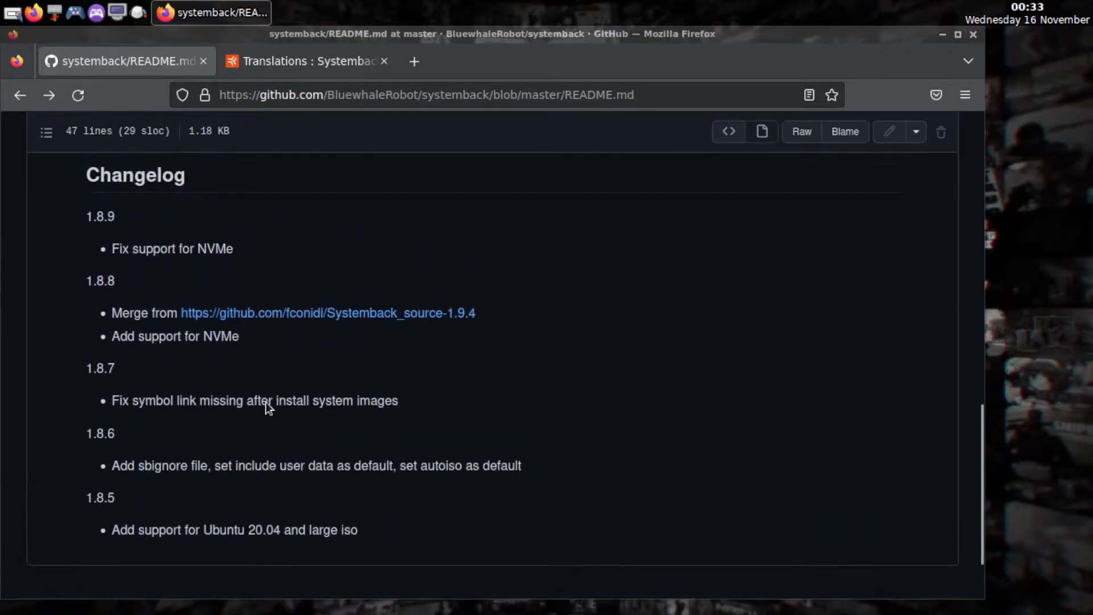
scroll(265, 402, down, 2)
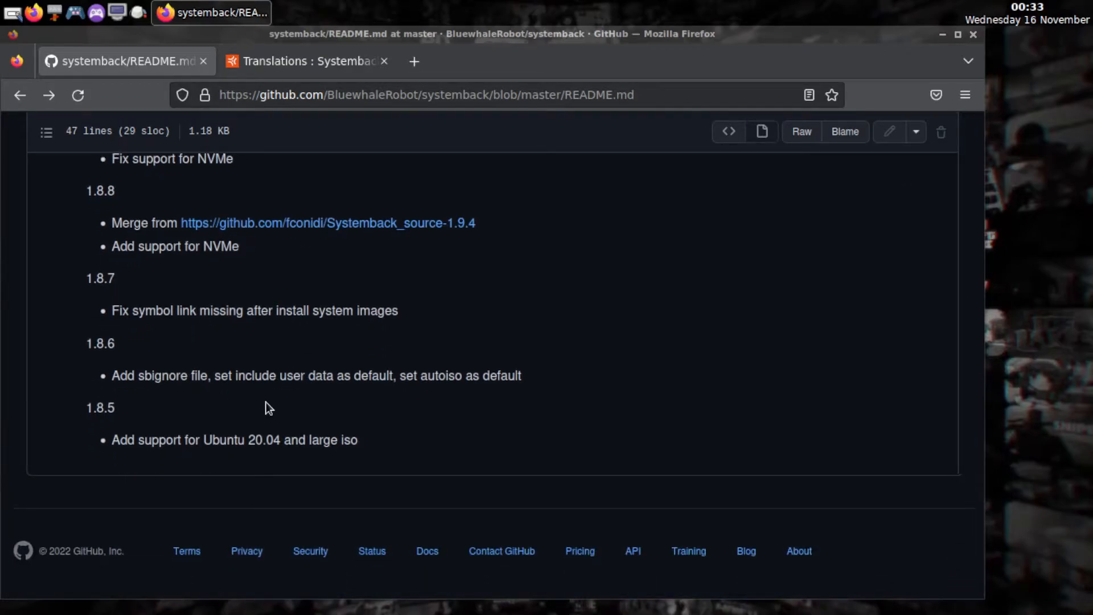
scroll(265, 402, up, 5)
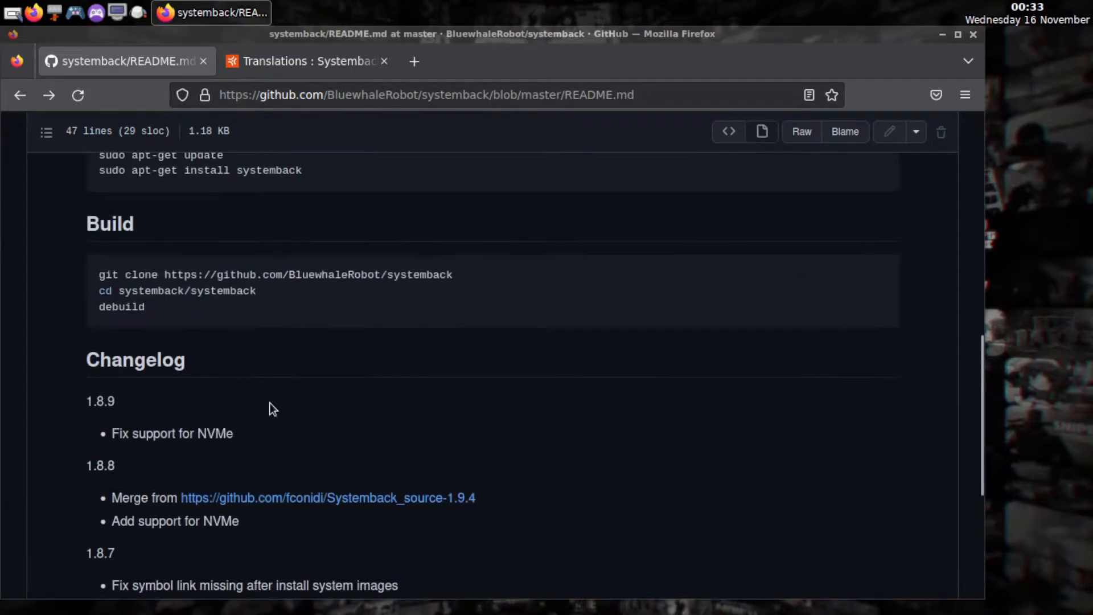
scroll(275, 401, up, 3)
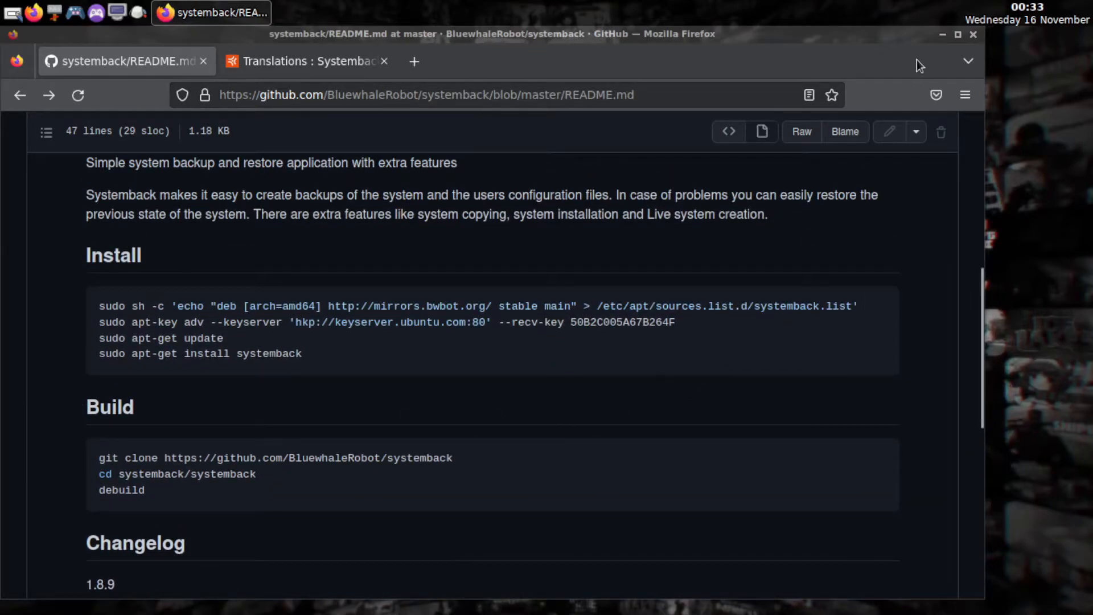
click(942, 35)
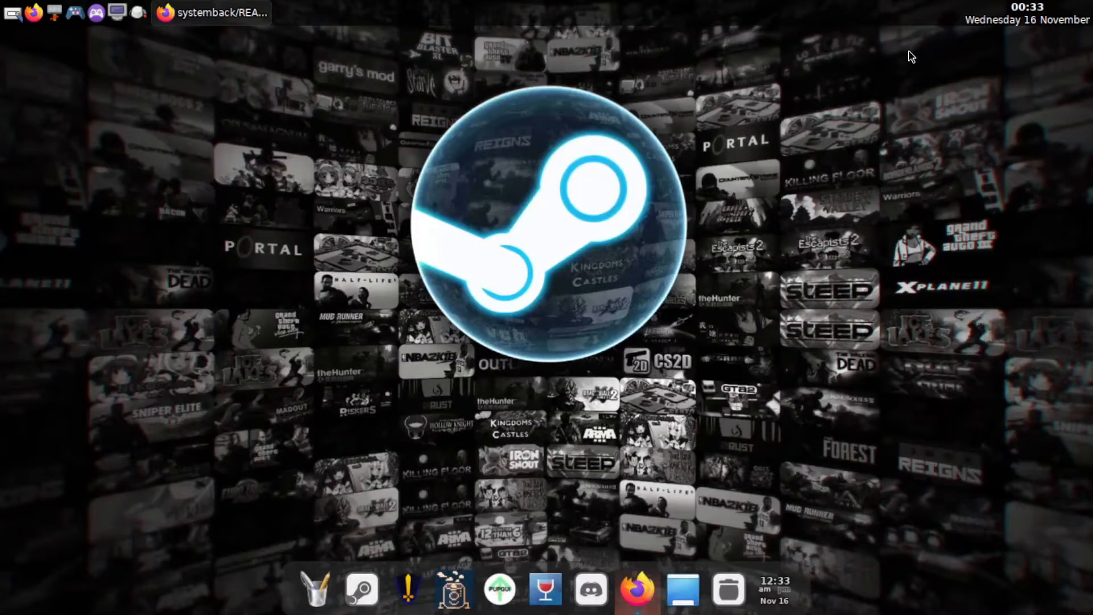
Launch the Systemback backup and restore application from the desktop.
click(317, 595)
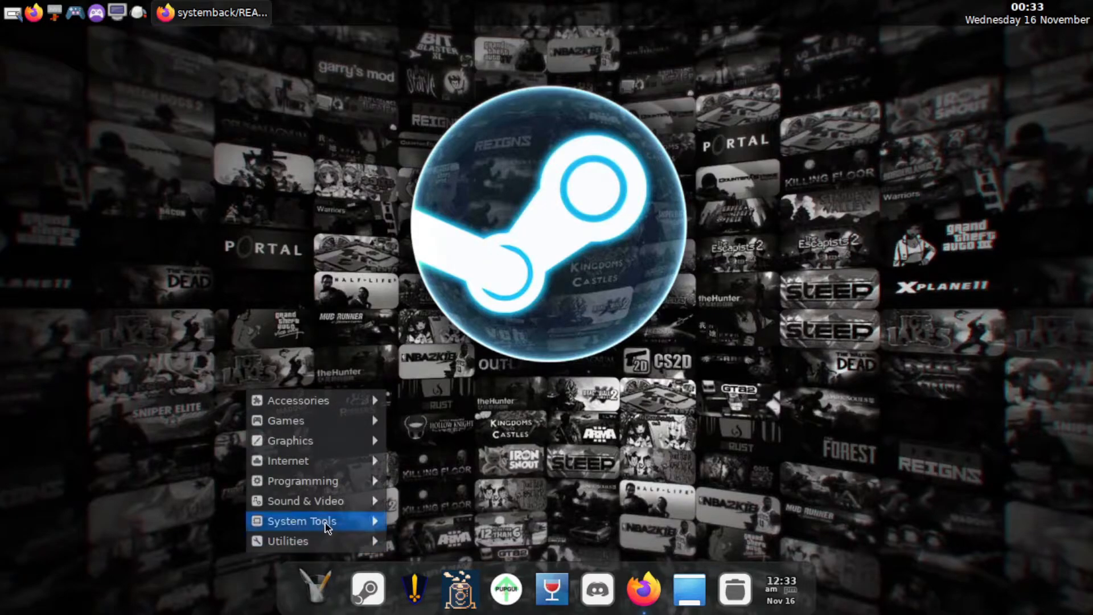
mouse_move(329, 520)
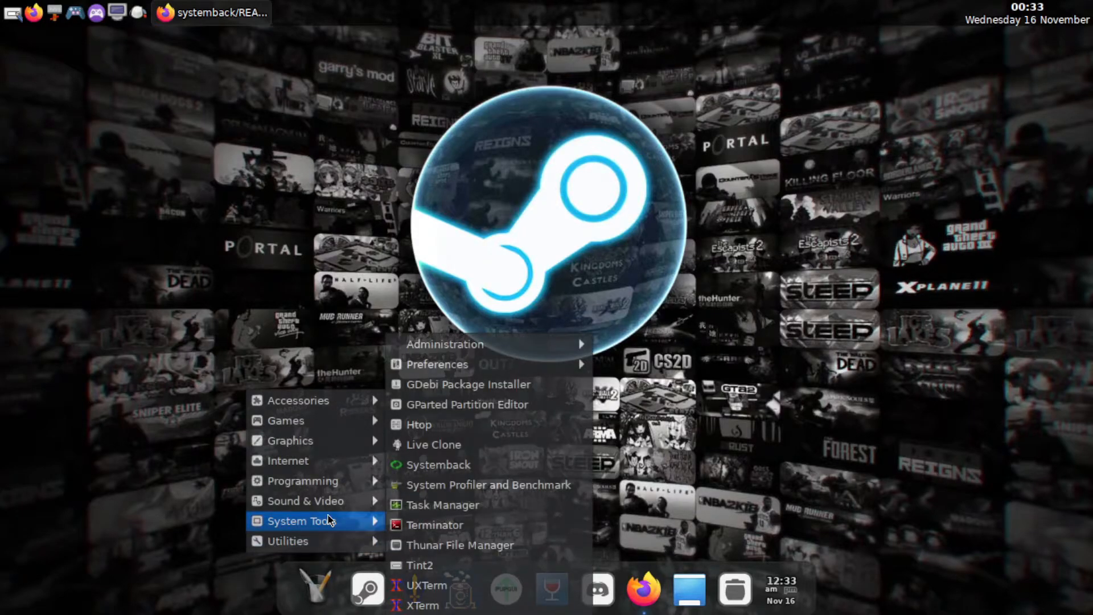
click(428, 465)
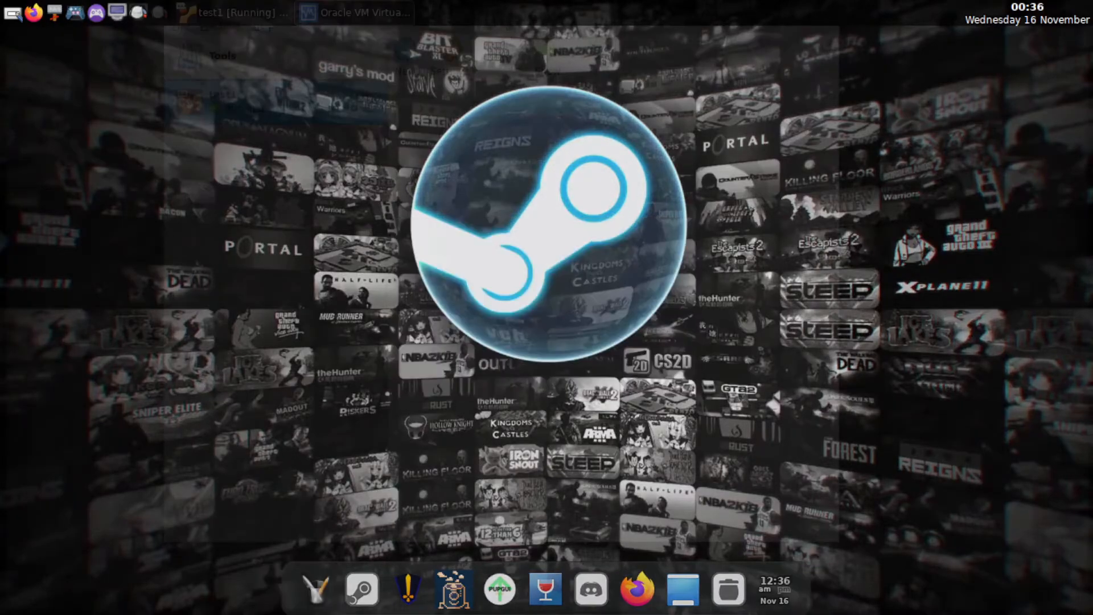
Open Systemback and authenticate as administrator with the account password.
click(314, 592)
mouse_move(329, 528)
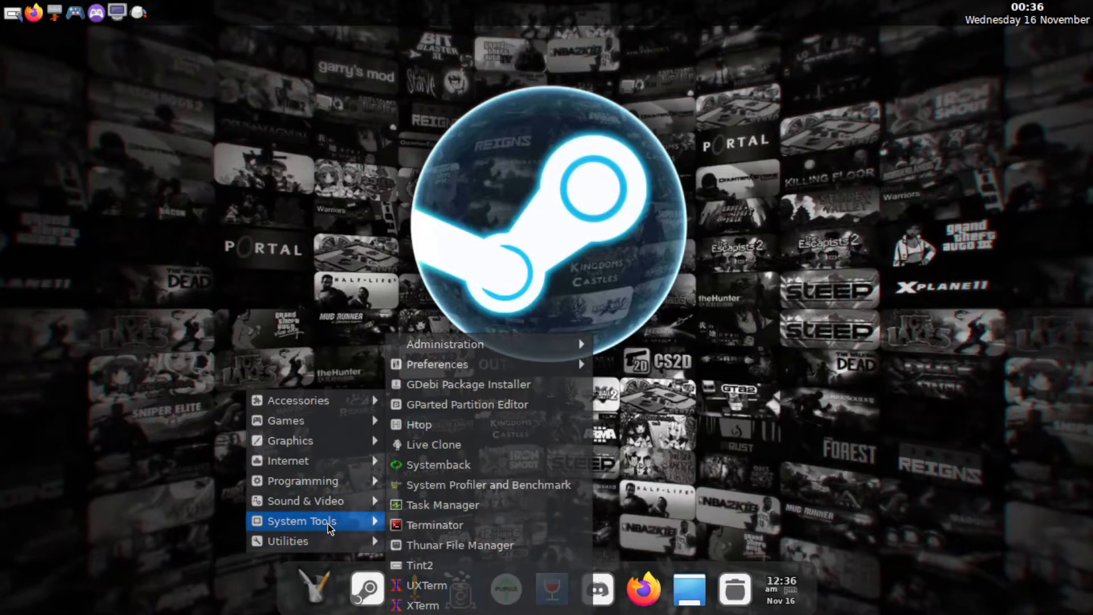
click(419, 469)
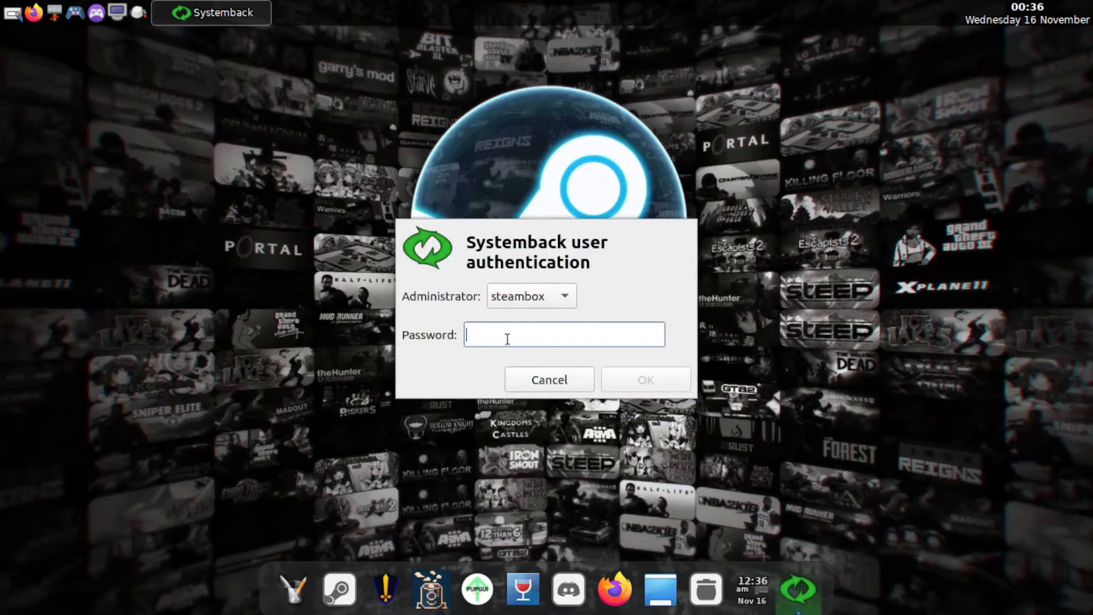
text(********)
key(Return)
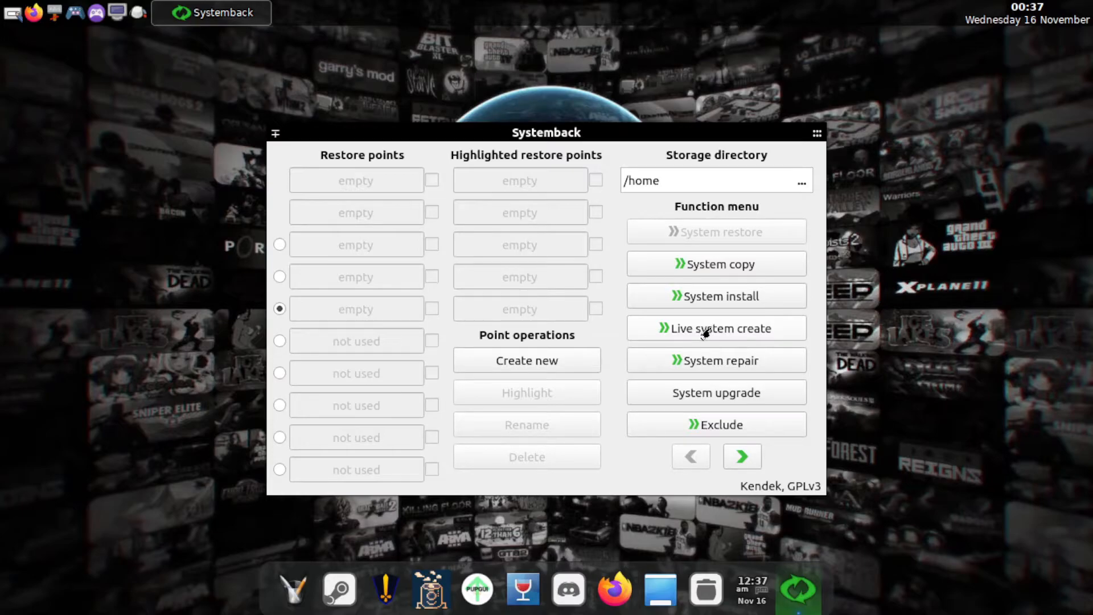
Examine the System copy partition settings and mount point choices up to the start confirmation, and close Systemback without copying.
click(697, 272)
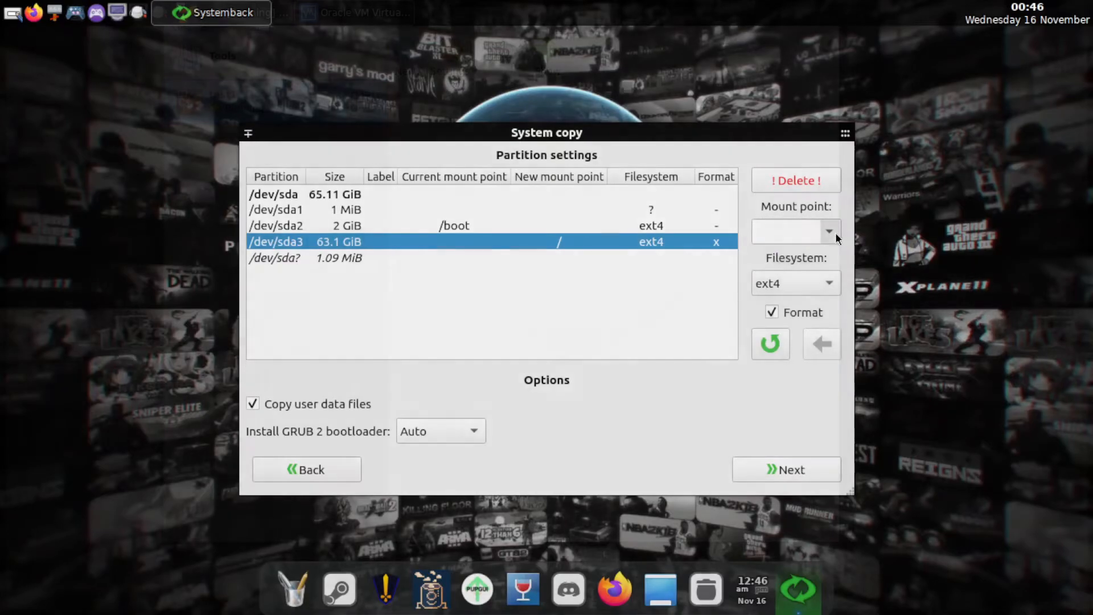
click(829, 232)
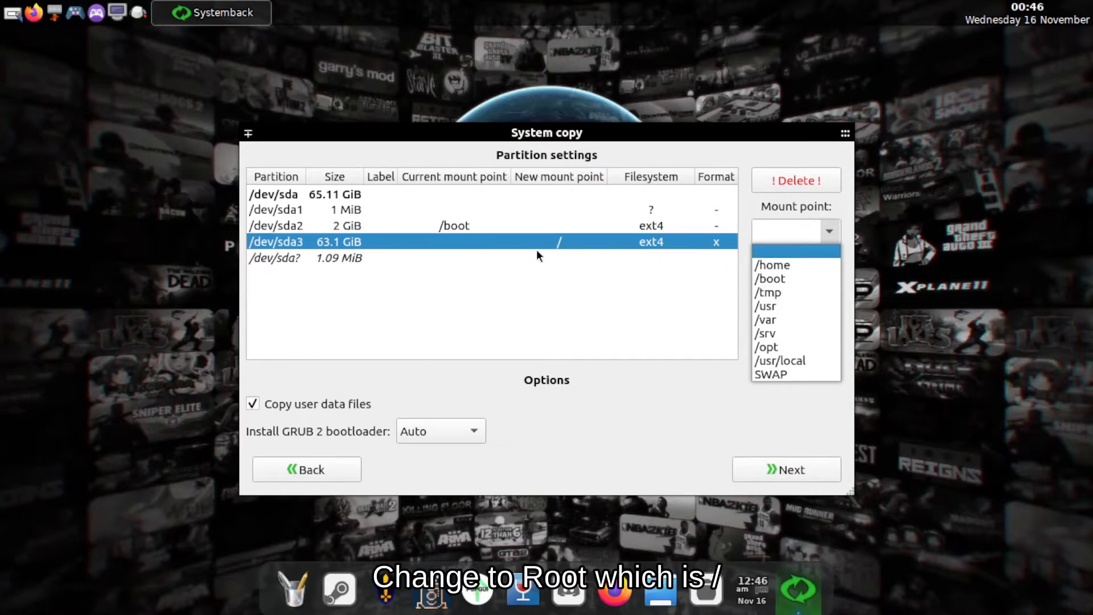
click(616, 386)
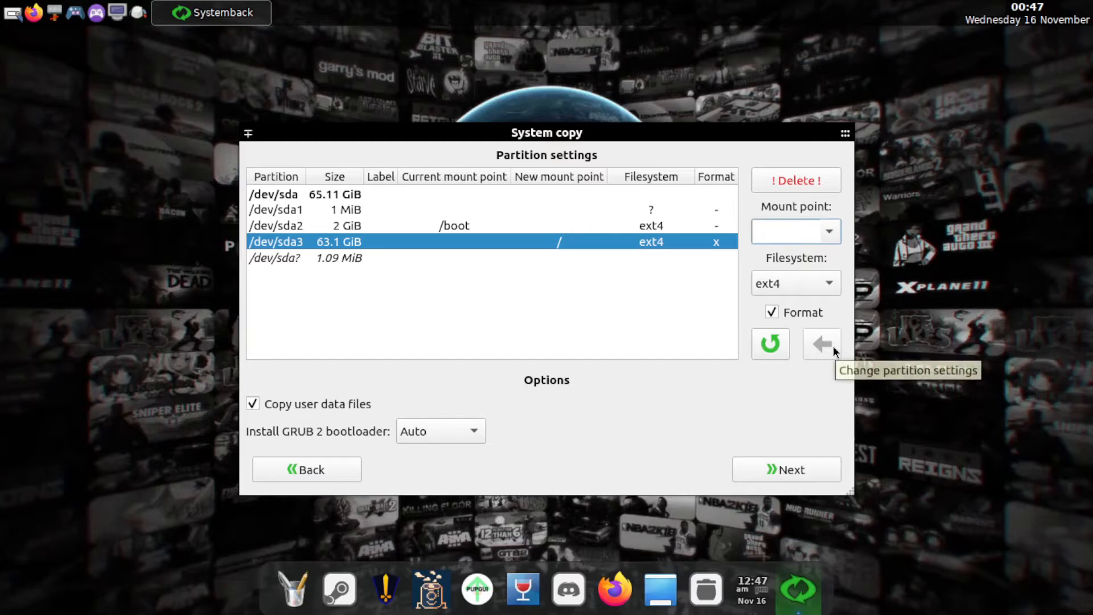
click(786, 475)
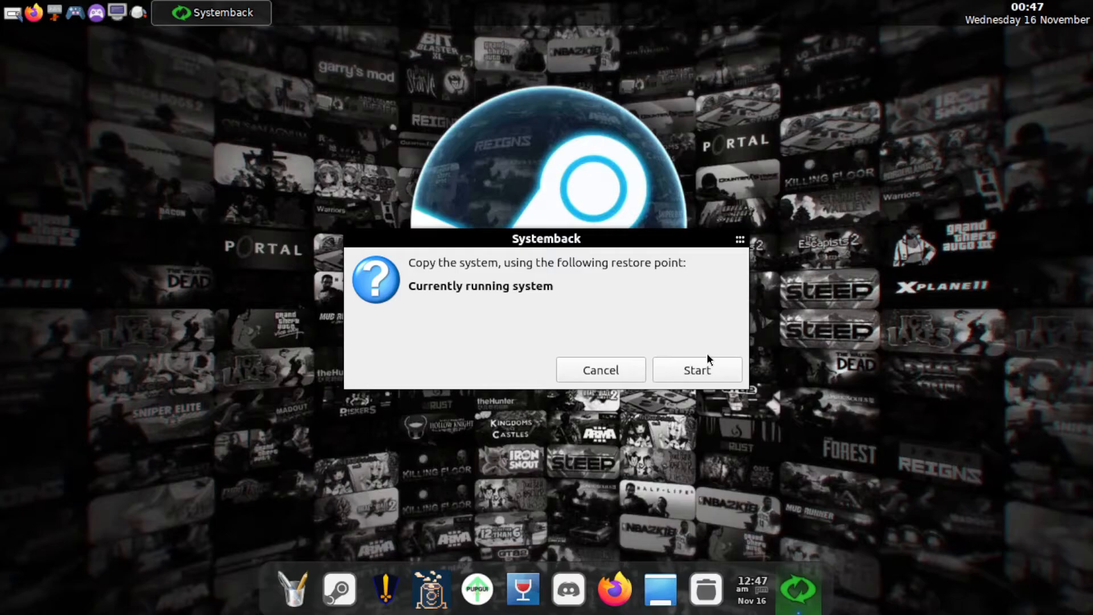
mouse_move(738, 240)
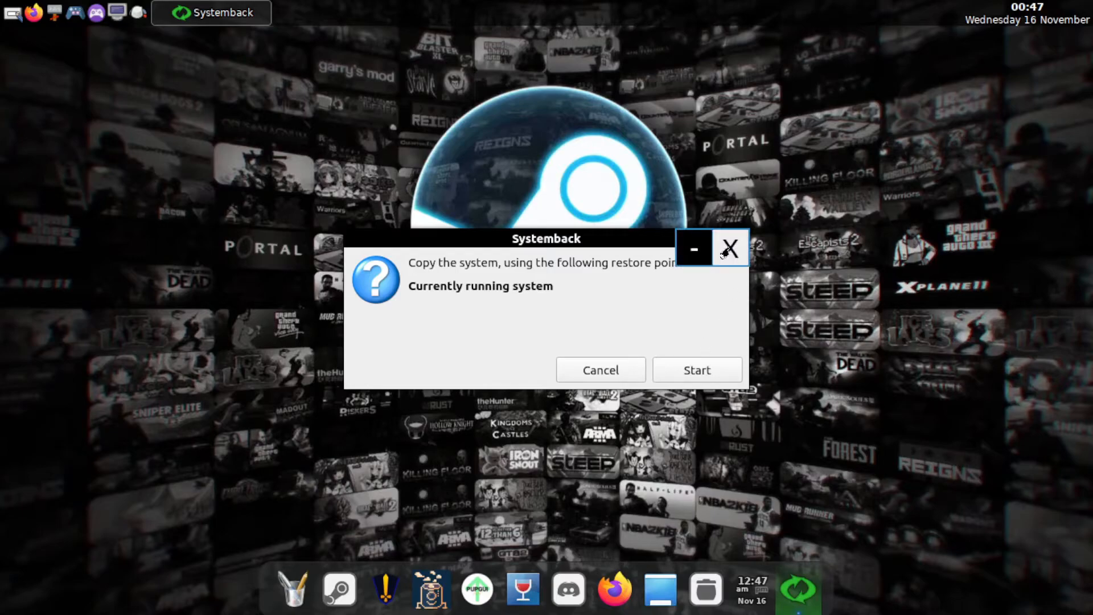
click(724, 253)
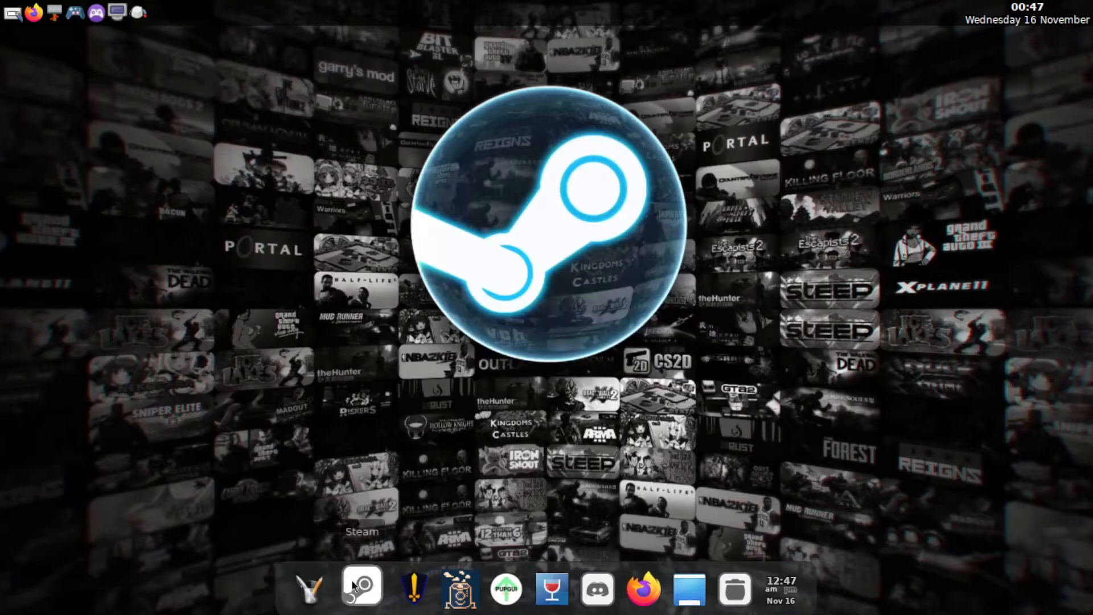
Relaunch Systemback, authenticate with the administrator password, and open the System install form for a new user.
click(321, 587)
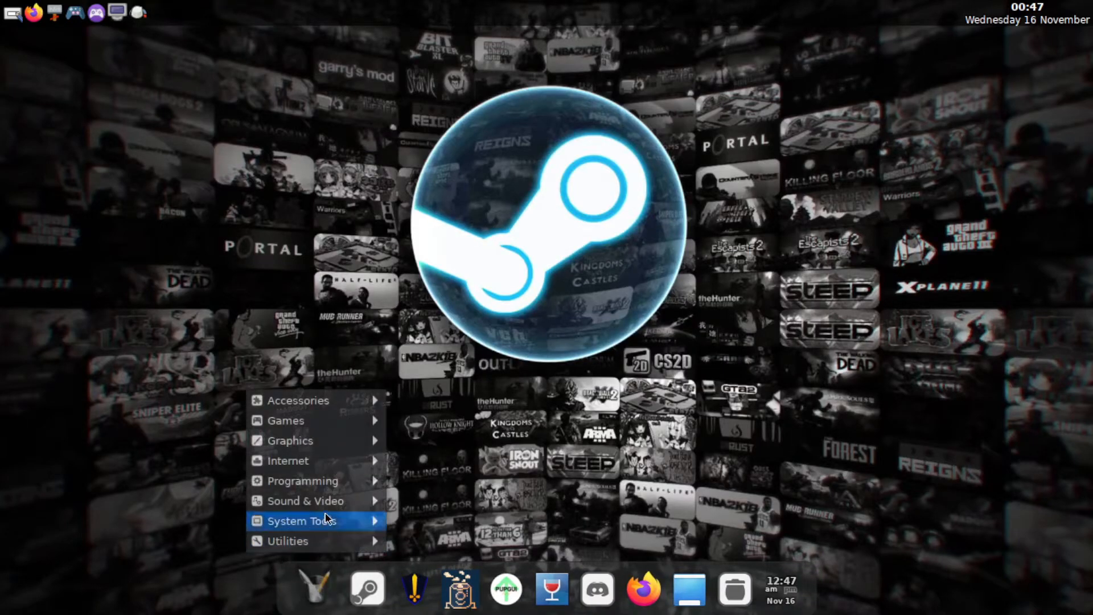
mouse_move(326, 520)
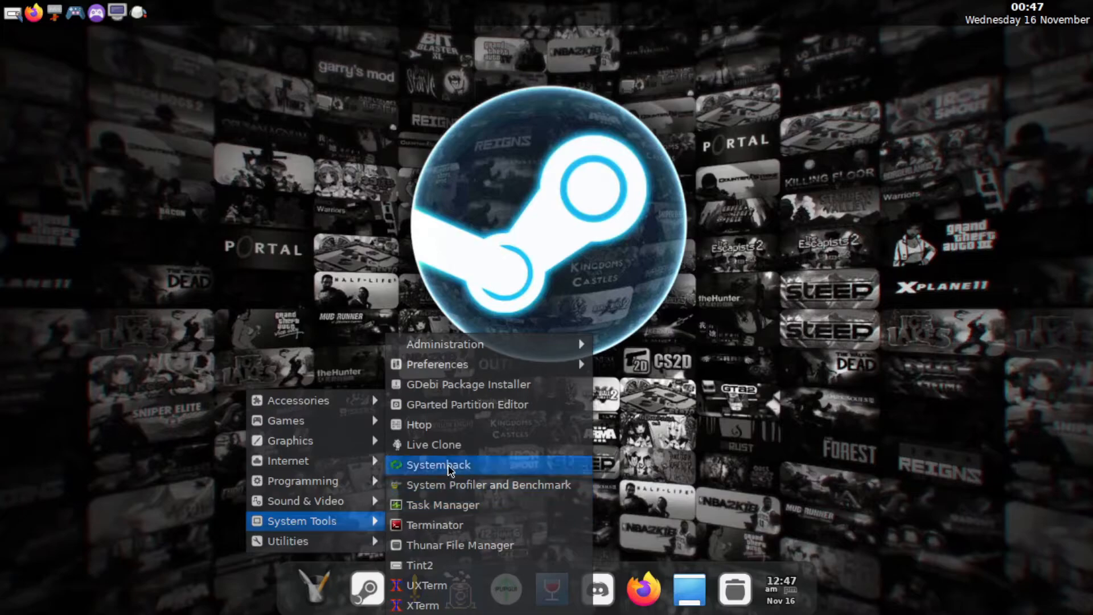
click(441, 465)
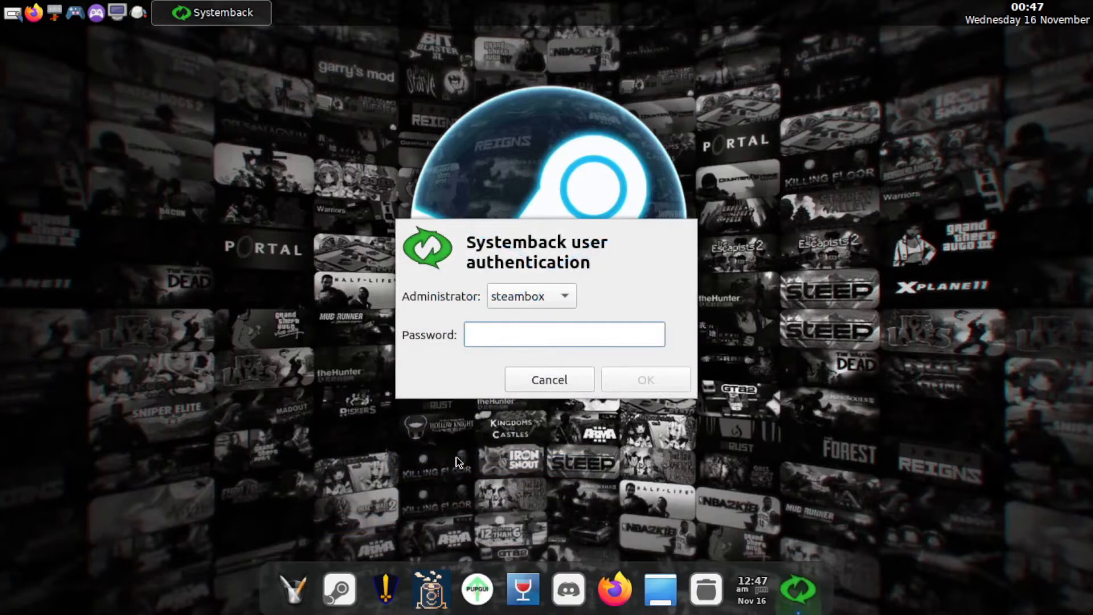
text(*****)
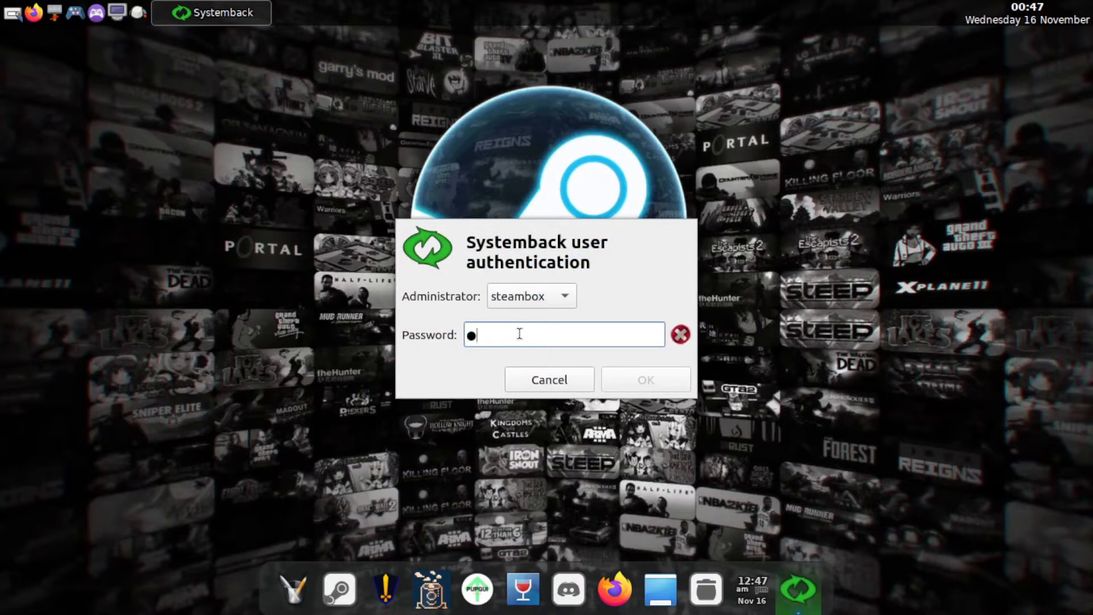
text(***)
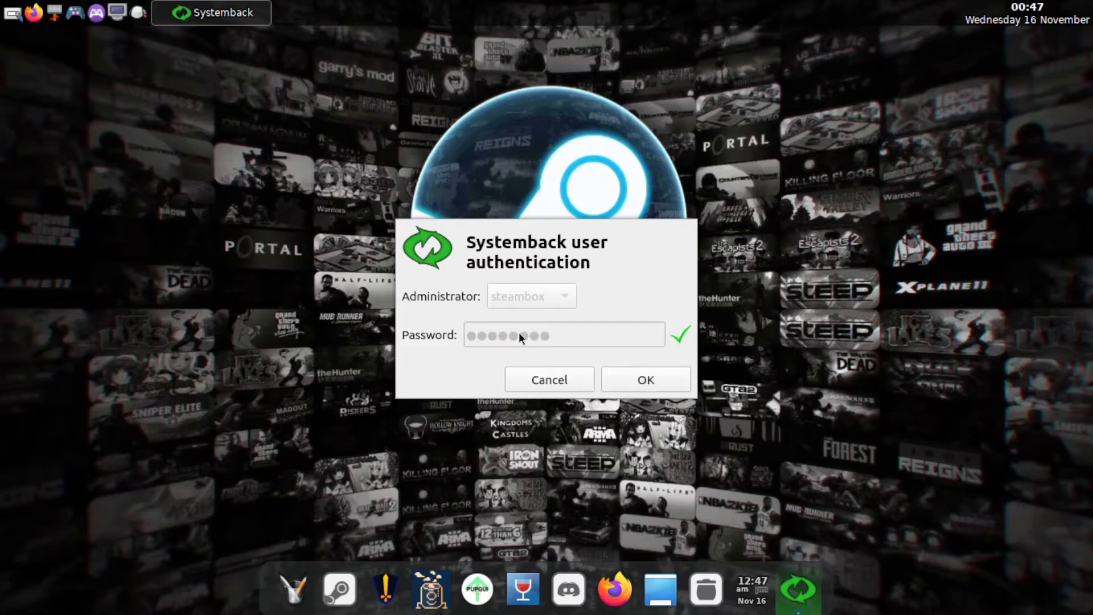
key(Return)
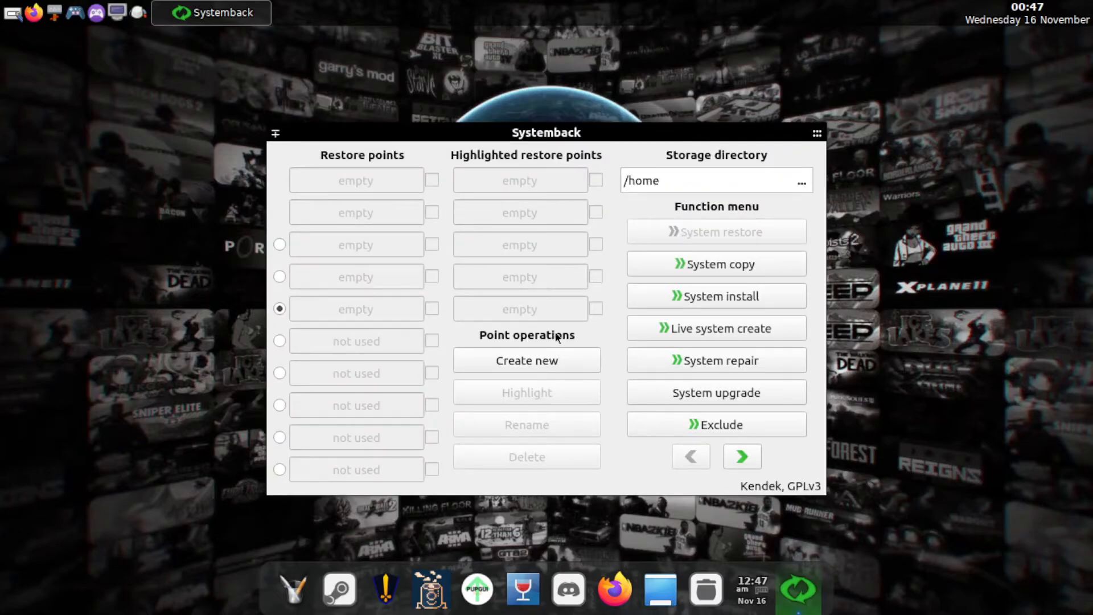
click(675, 296)
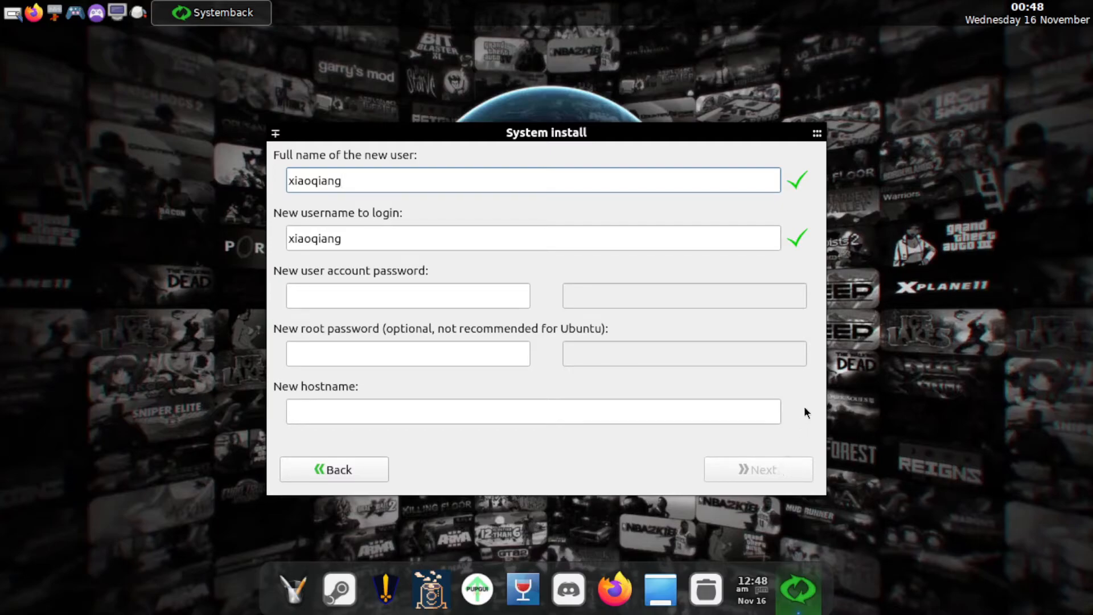
mouse_move(812, 140)
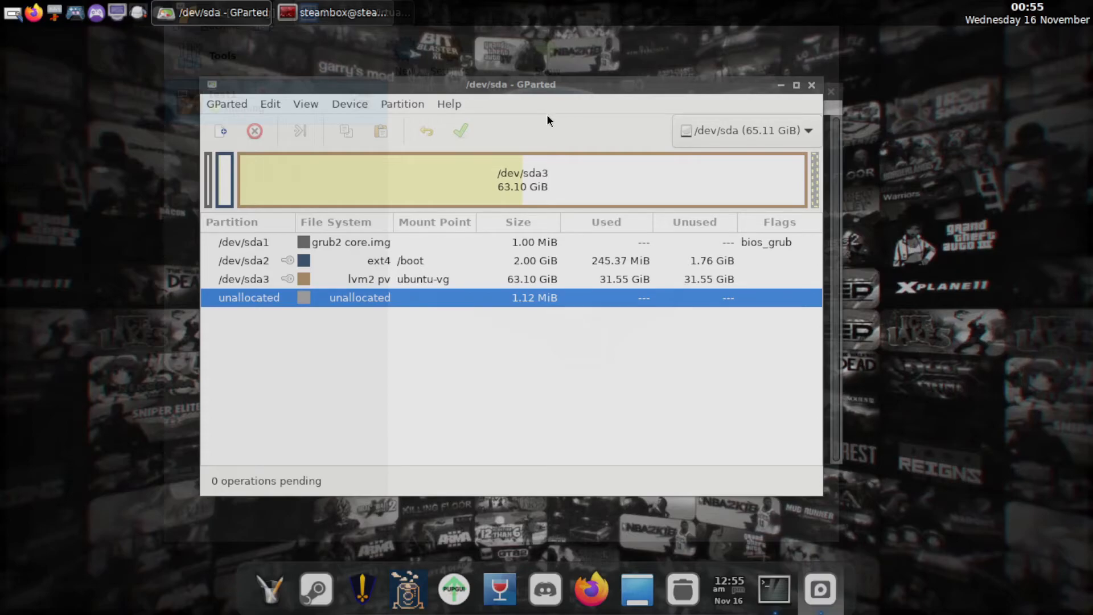
View the Attempt Data Rescue prompt for /dev/sda in GParted and dismiss it without scanning the disk.
click(354, 104)
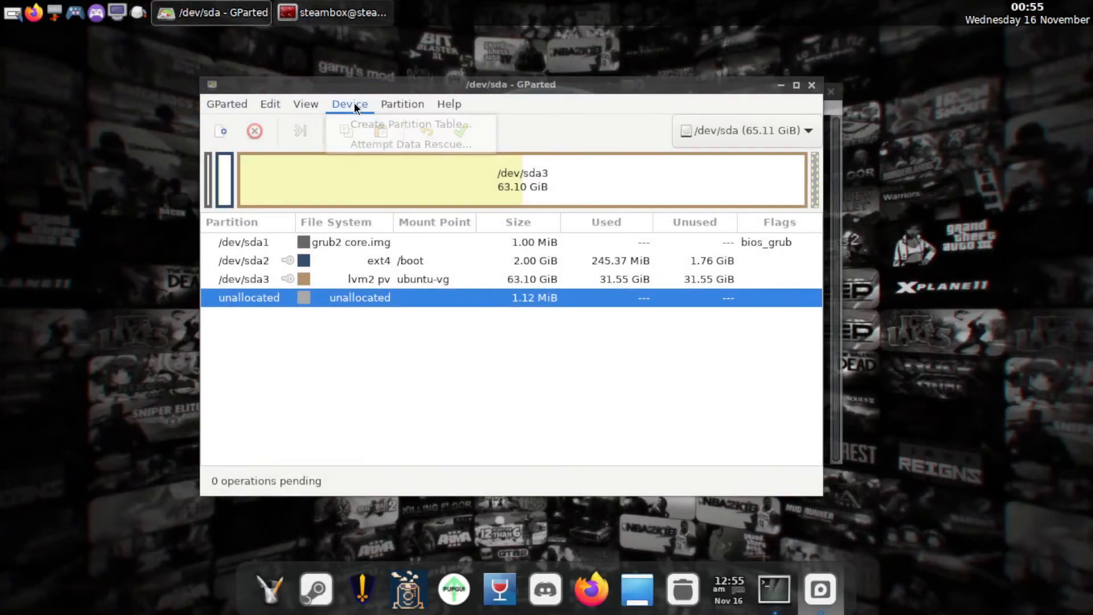
click(361, 145)
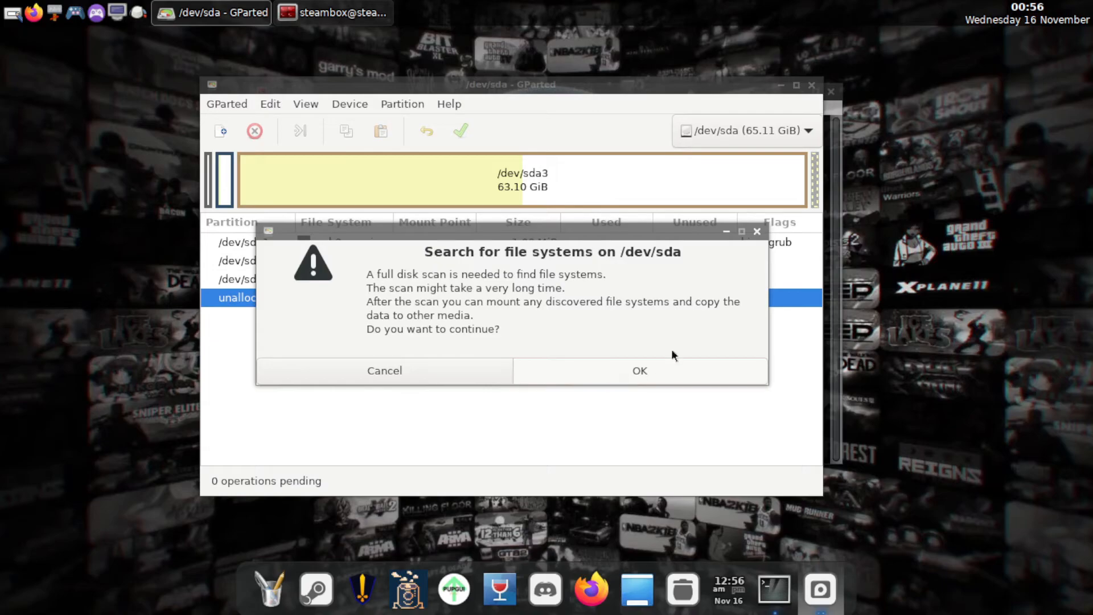
click(760, 231)
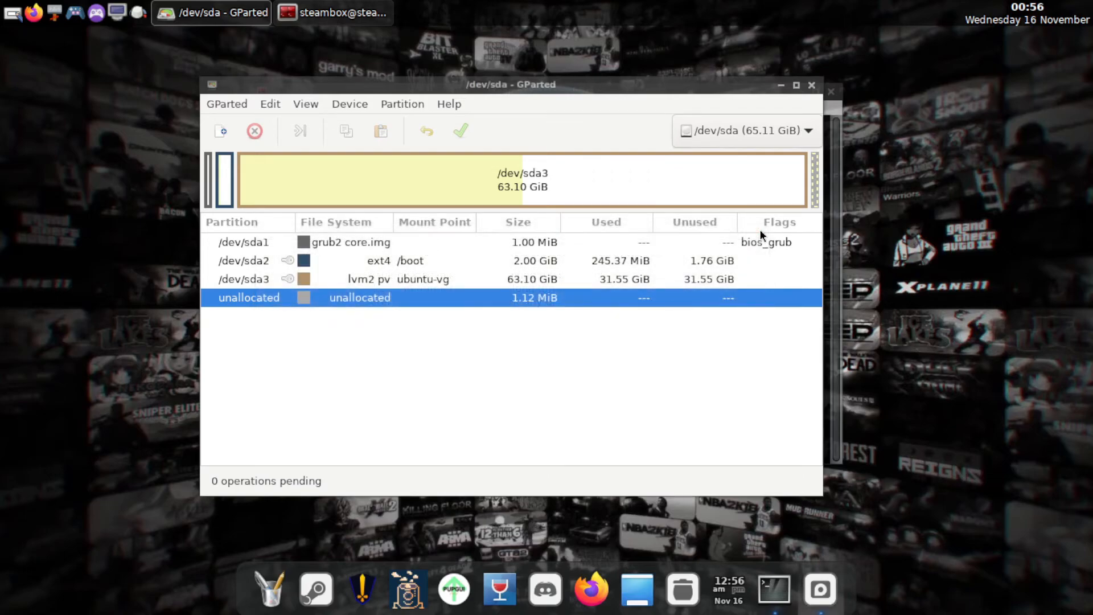